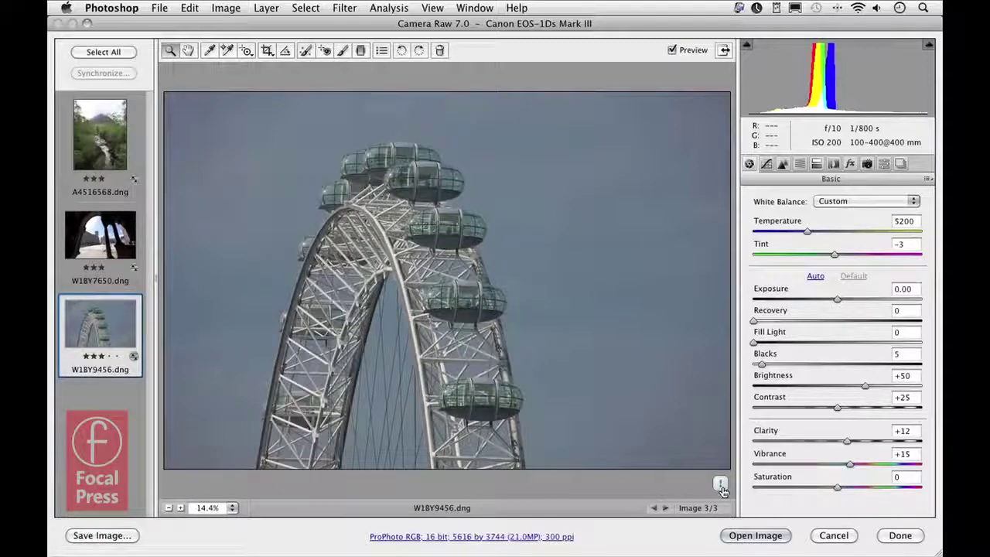
Step: Update W1BY9456.dng to the 2012 process version, and switch its process version back to 2010
{"action": "left_click", "coordinate": [720, 485]}
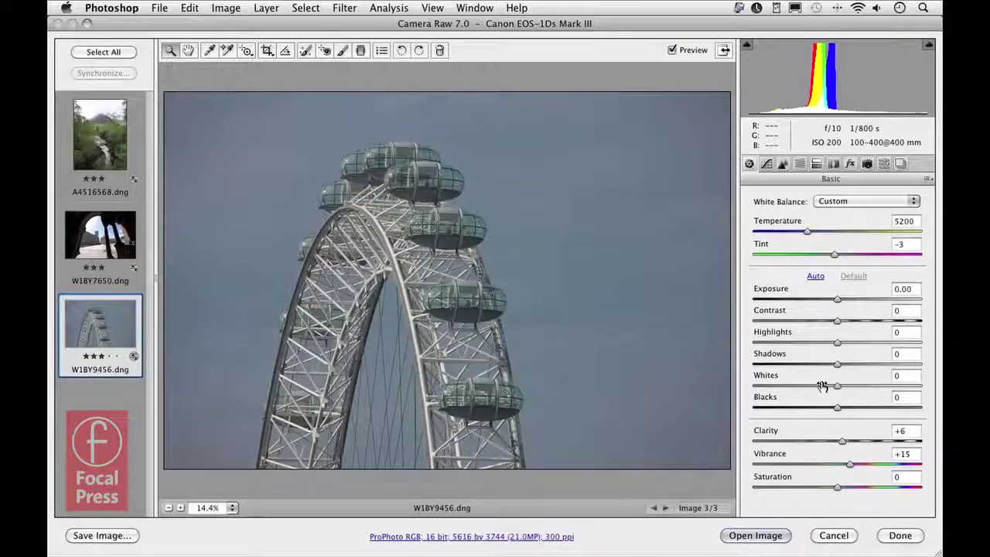
{"action": "left_click", "coordinate": [866, 163]}
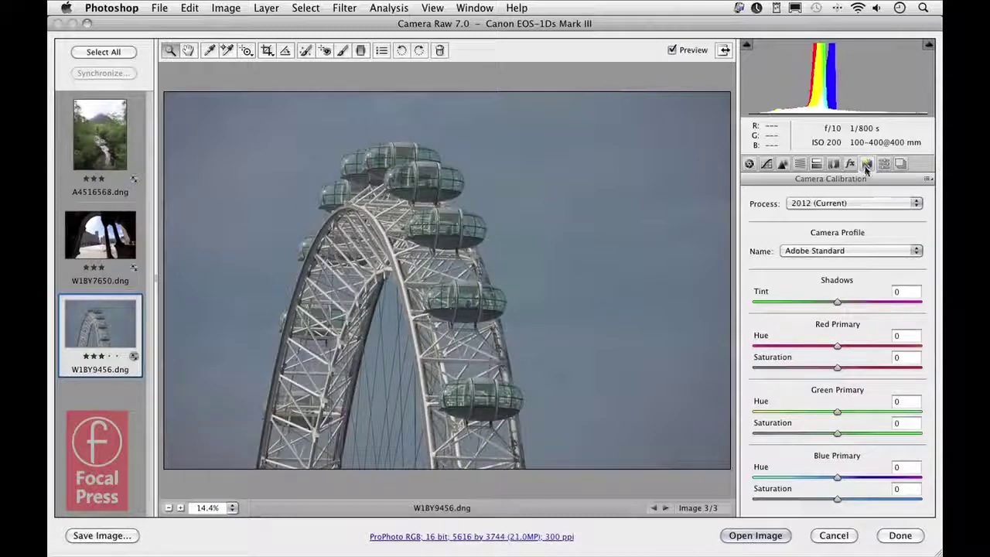
{"action": "left_click", "coordinate": [861, 202]}
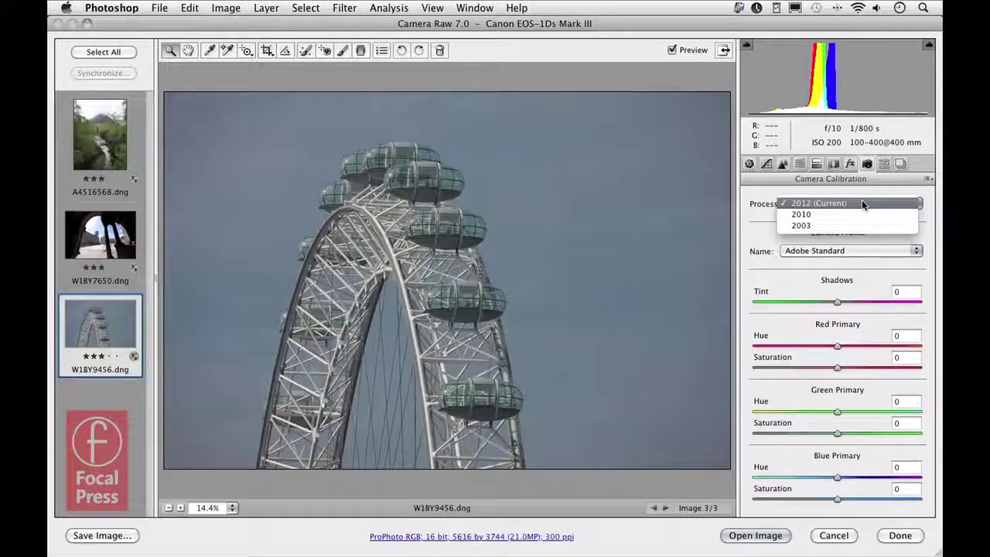
{"action": "left_click", "coordinate": [861, 216]}
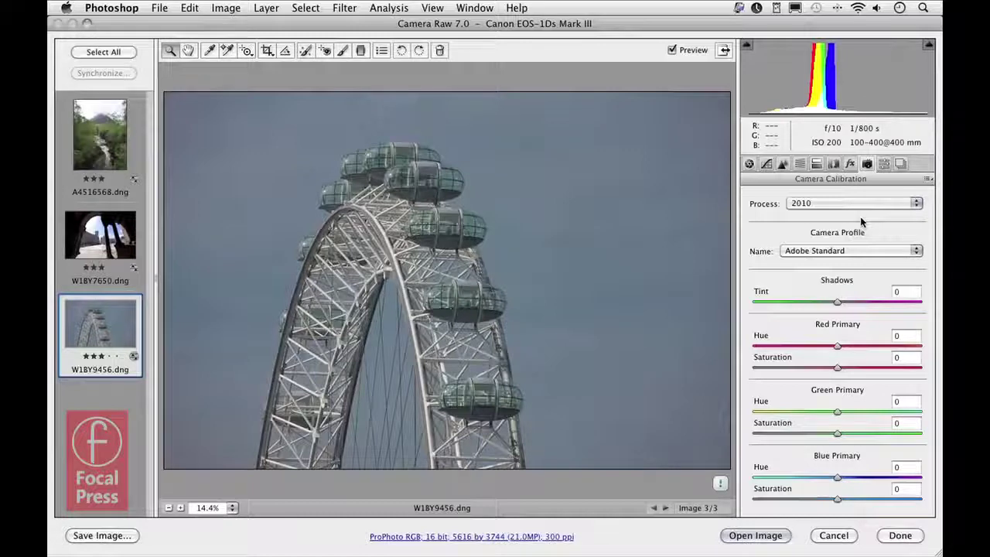
{"action": "left_click", "coordinate": [860, 205]}
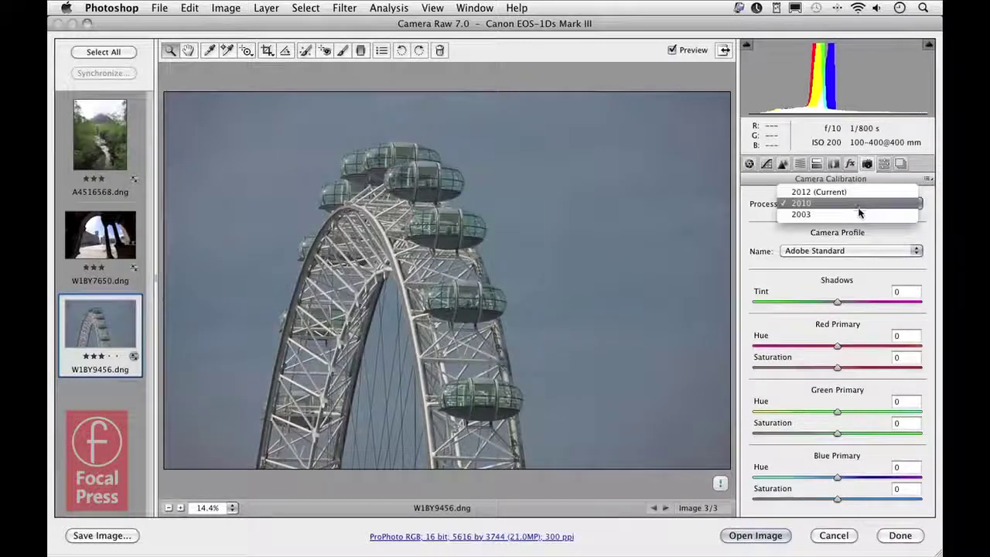
{"action": "left_click", "coordinate": [858, 204]}
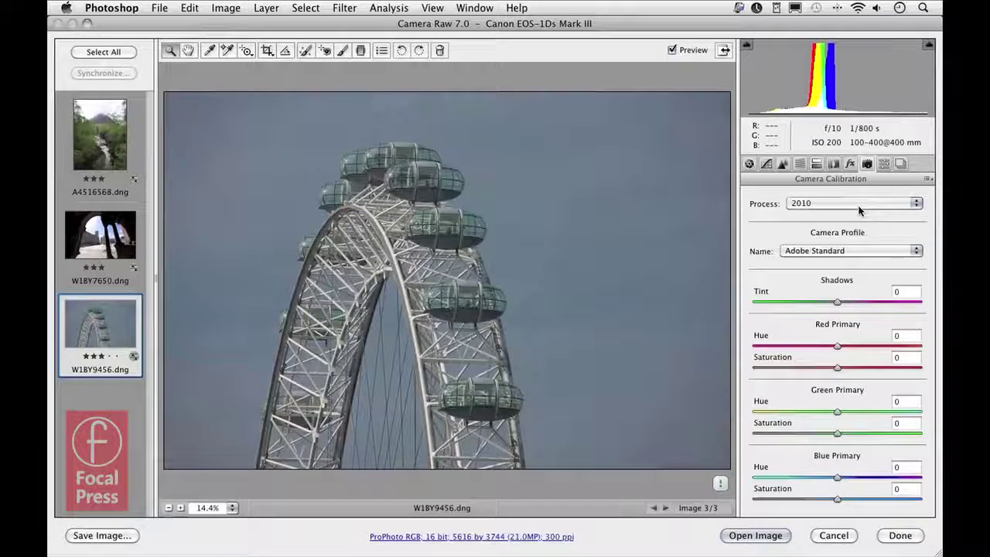
Step: Update the Ferris wheel photo to the current 2012 process version, and set Exposure to +0.90 and Contrast to +90
{"action": "left_click", "coordinate": [720, 482]}
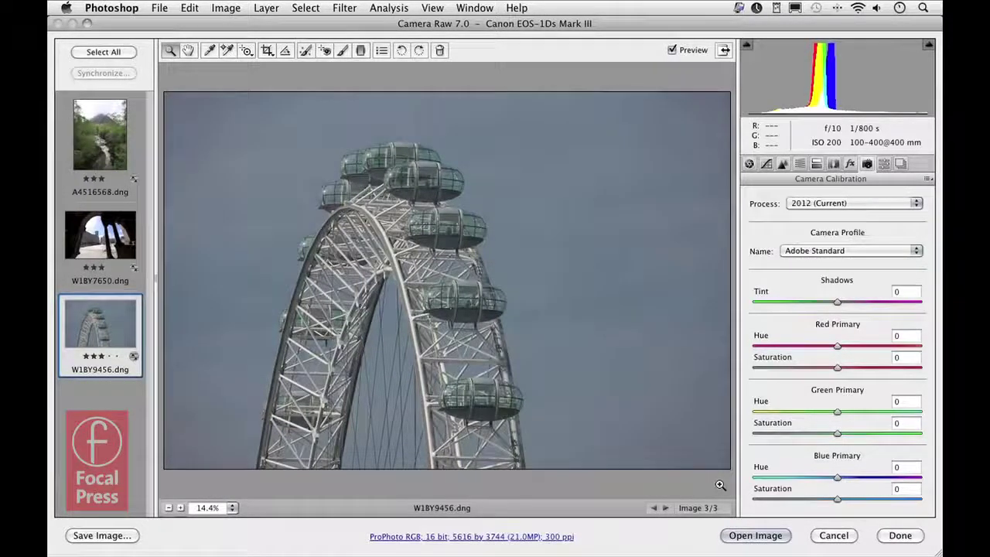
{"action": "left_click", "coordinate": [749, 164]}
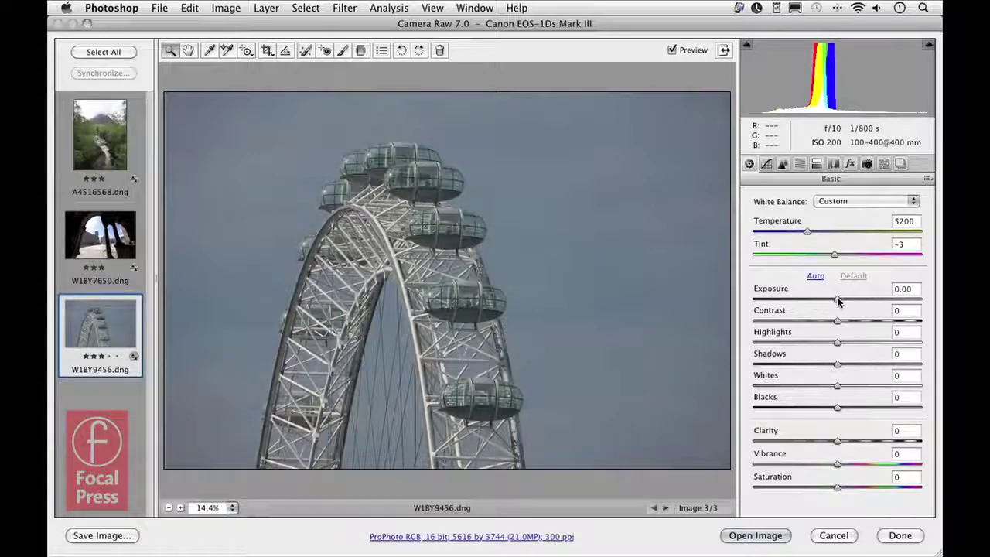
{"action": "mouse_move", "coordinate": [837, 301]}
{"action": "left_mouse_down"}
{"action": "mouse_move", "coordinate": [865, 300]}
{"action": "mouse_move", "coordinate": [854, 305]}
{"action": "left_mouse_up"}
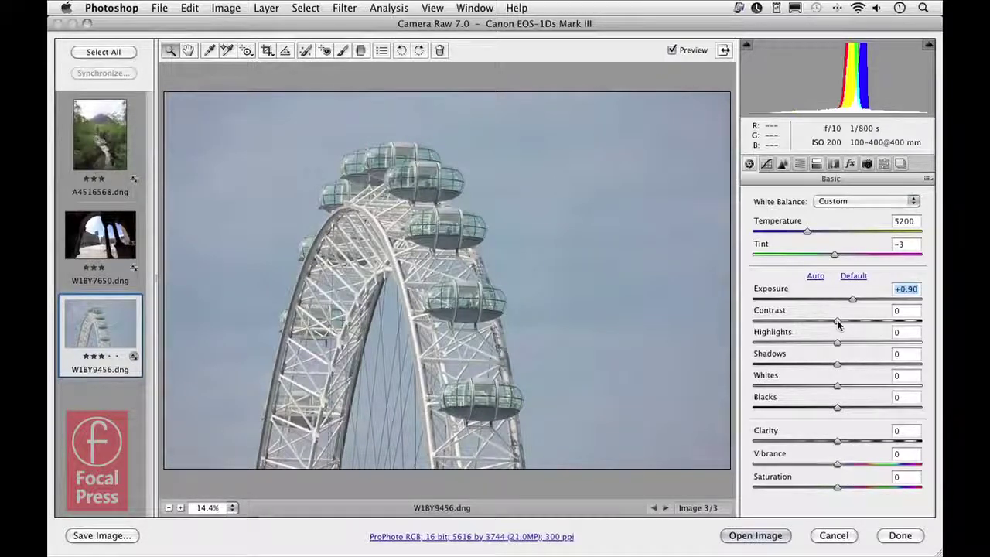
{"action": "left_click_drag", "start_coordinate": [836, 323], "coordinate": [913, 317]}
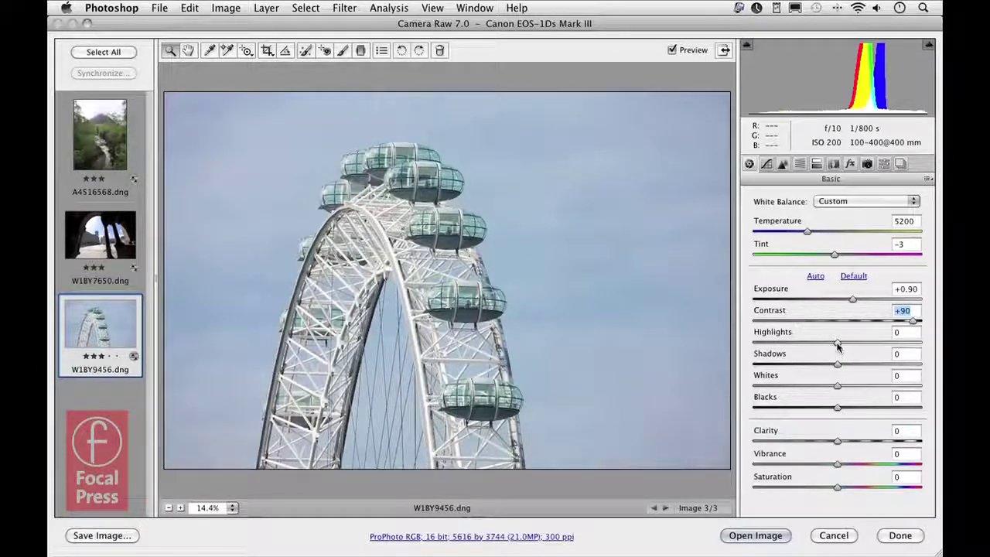
Step: Try brighter and darker Highlights on the Ferris wheel photo, settle Highlights at -30, and set Shadows to +30
{"action": "left_click_drag", "start_coordinate": [837, 345], "coordinate": [889, 344]}
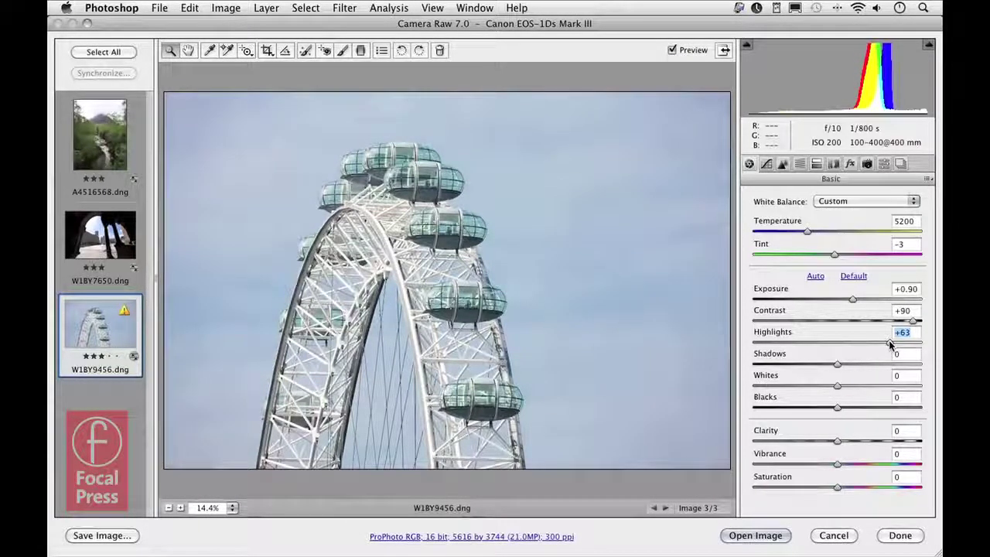
{"action": "left_click_drag", "start_coordinate": [889, 345], "coordinate": [776, 347]}
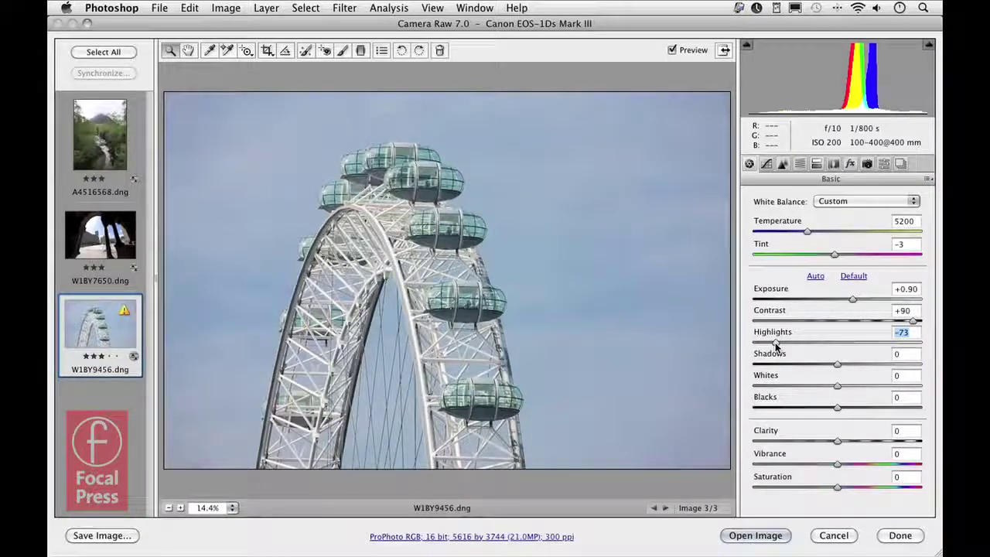
{"action": "left_click_drag", "start_coordinate": [776, 347], "coordinate": [811, 346]}
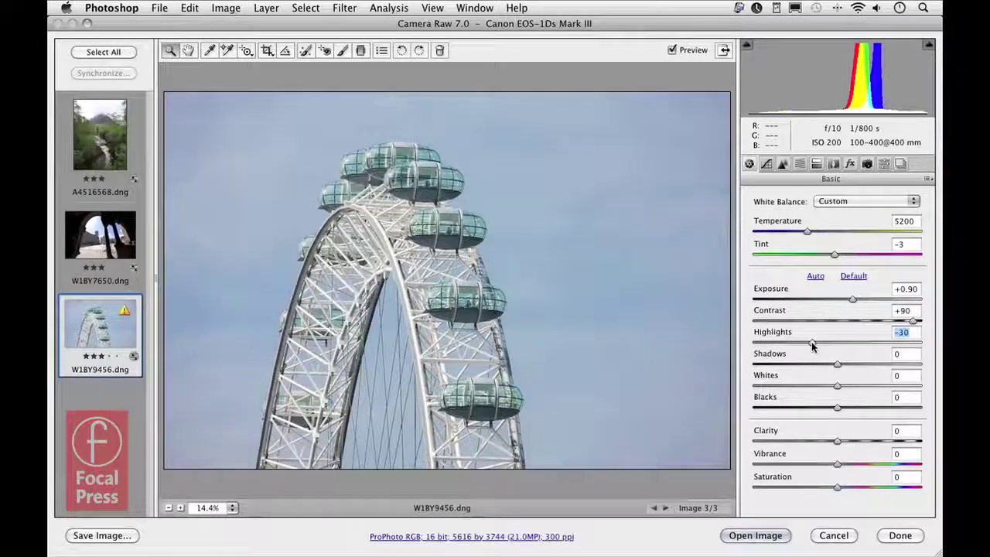
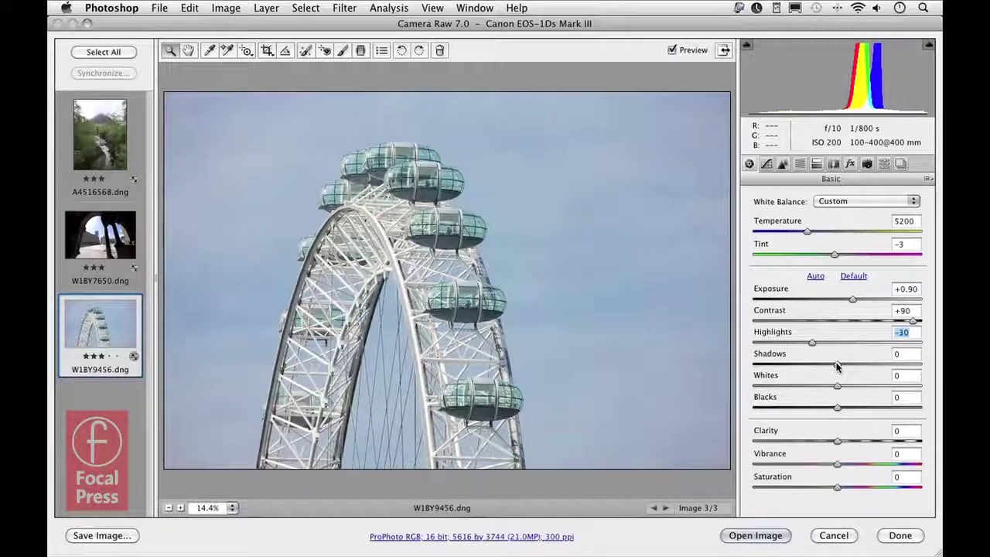
{"action": "key", "text": "Tab"}
{"action": "left_click_drag", "start_coordinate": [837, 366], "coordinate": [862, 369]}
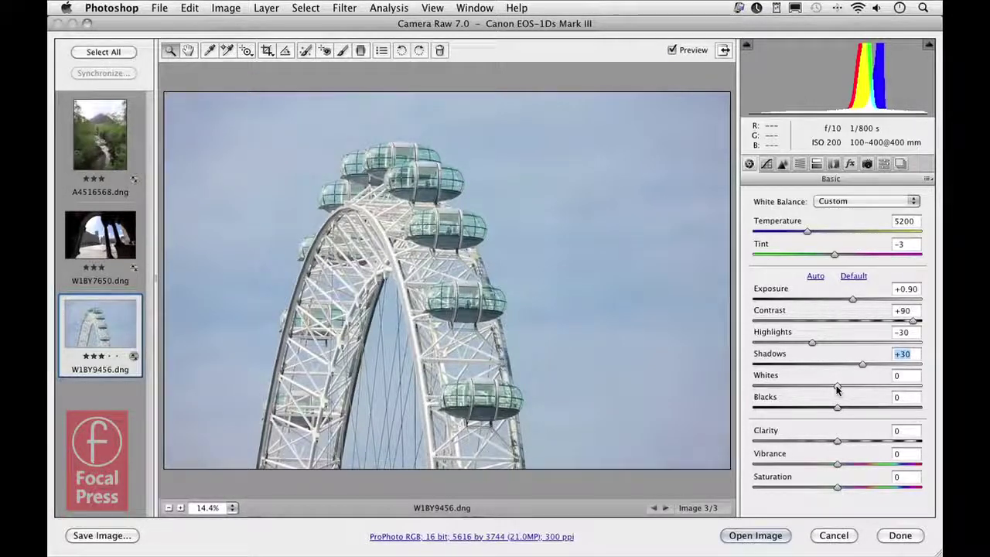
Step: Set Whites to -20 and Blacks to -35, and compare the Ferris wheel photo with and without the adjustments
{"action": "key", "text": "alt"}
{"action": "mouse_move", "coordinate": [836, 390]}
{"action": "left_mouse_down"}
{"action": "mouse_move", "coordinate": [862, 388]}
{"action": "mouse_move", "coordinate": [819, 394]}
{"action": "left_mouse_up"}
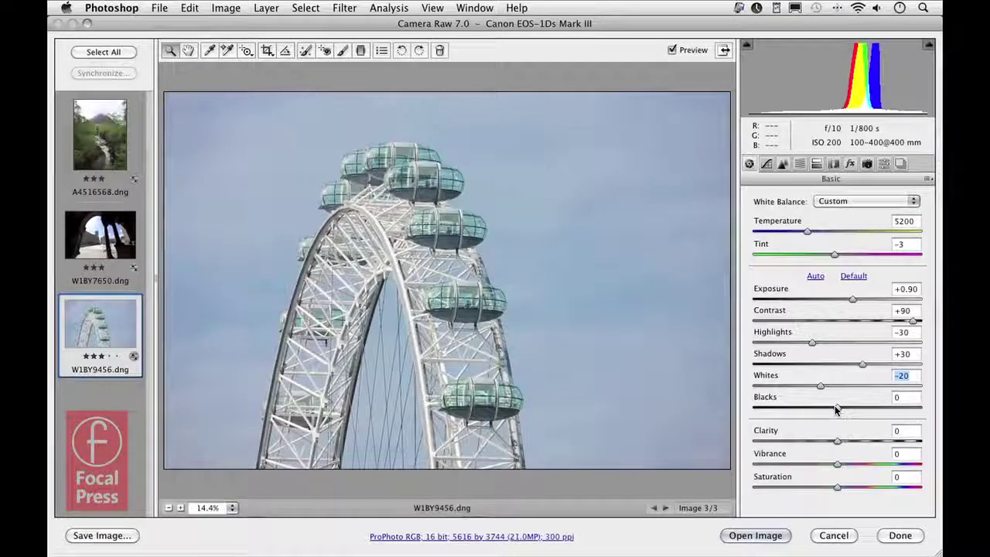
{"action": "left_click", "coordinate": [838, 409]}
{"action": "left_click_drag", "start_coordinate": [838, 409], "coordinate": [801, 410]}
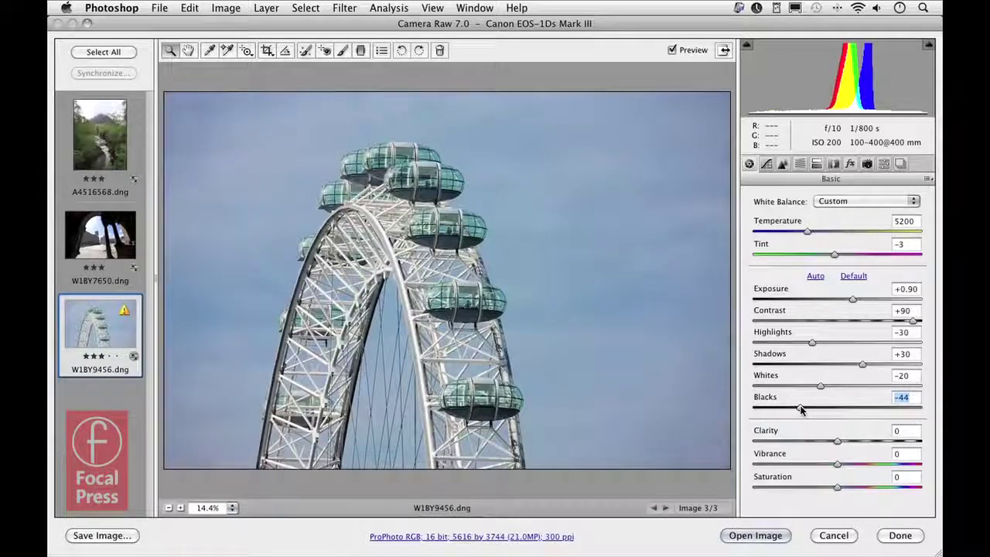
{"action": "mouse_move", "coordinate": [801, 409]}
{"action": "left_mouse_down"}
{"action": "mouse_move", "coordinate": [863, 402]}
{"action": "mouse_move", "coordinate": [808, 413]}
{"action": "left_mouse_up"}
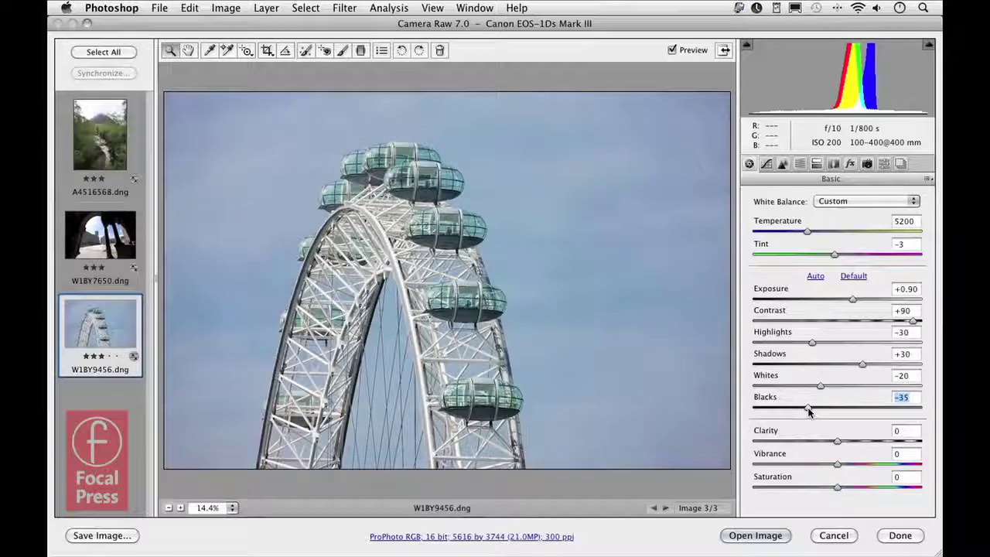
{"action": "left_click", "coordinate": [671, 51]}
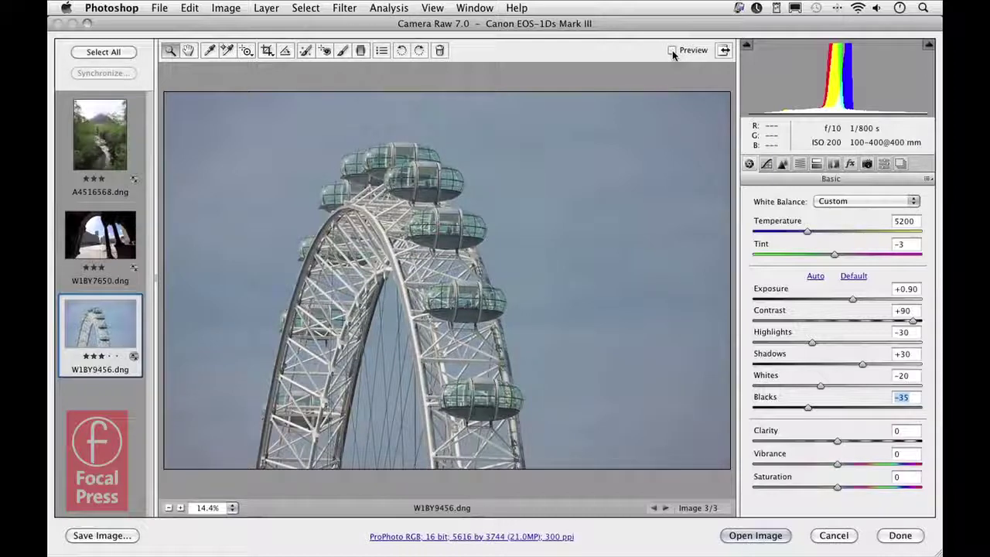
{"action": "left_click", "coordinate": [671, 51]}
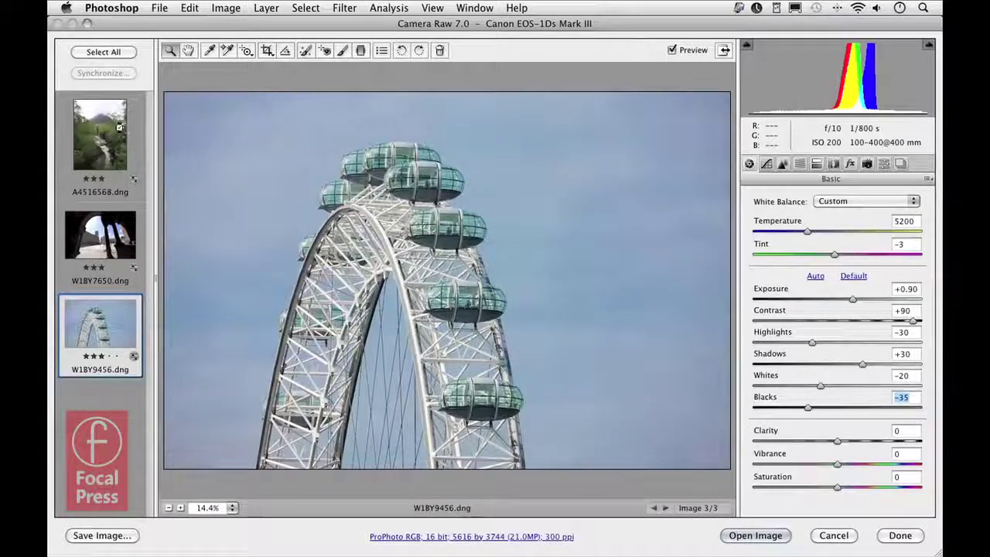
Step: Update A4516568.dng to the current process version, and try the Auto tone adjustment before restoring the default tone values
{"action": "left_click", "coordinate": [120, 132]}
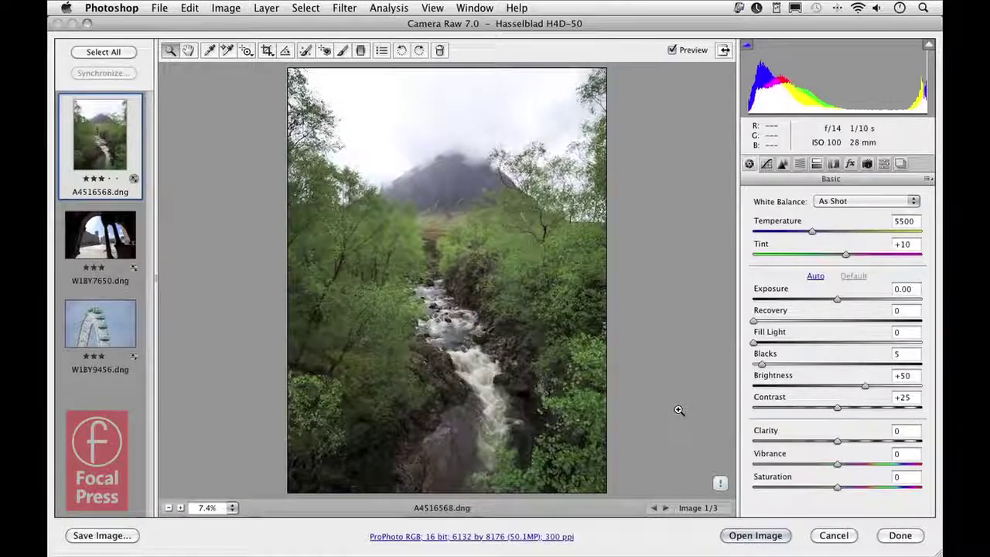
{"action": "left_click", "coordinate": [719, 484]}
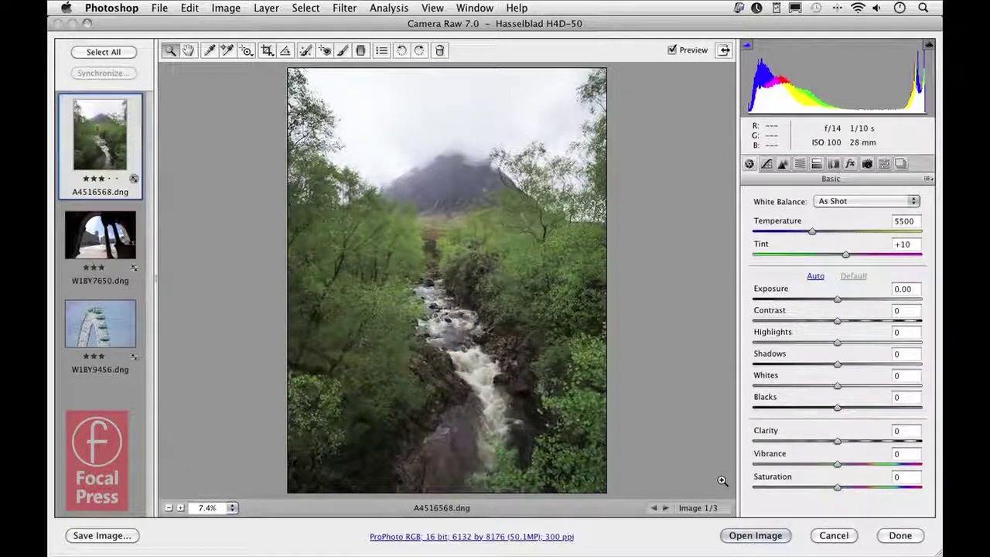
{"action": "left_click", "coordinate": [814, 277]}
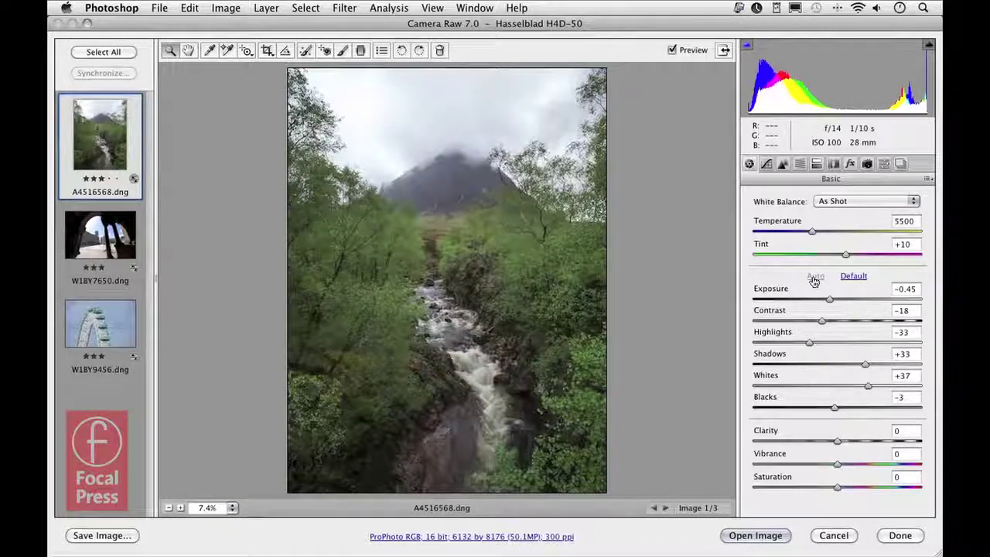
{"action": "left_click", "coordinate": [845, 278]}
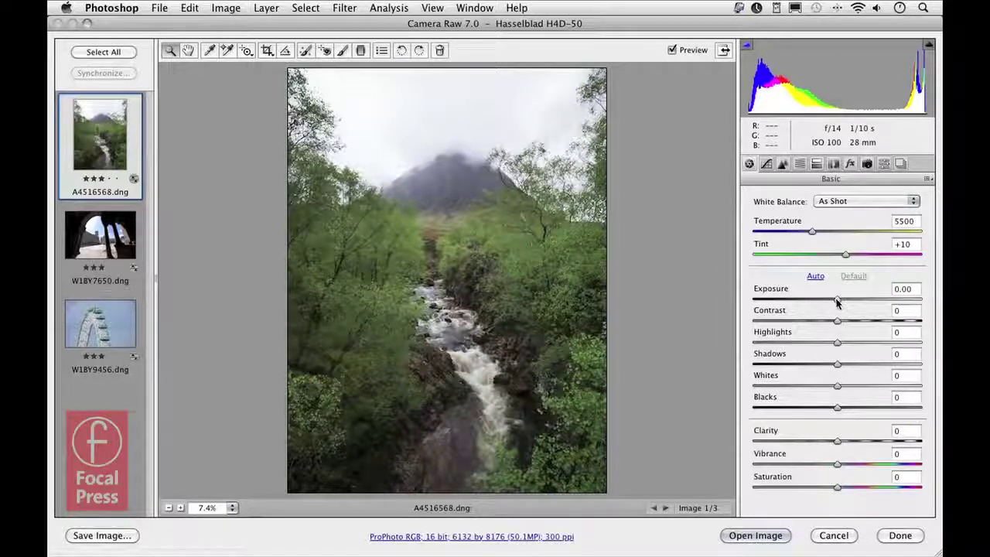
Step: Set the waterfall photo's Exposure to -0.35, Highlights to -74 and Shadows to +93
{"action": "mouse_move", "coordinate": [836, 302]}
{"action": "left_mouse_down"}
{"action": "mouse_move", "coordinate": [855, 300]}
{"action": "mouse_move", "coordinate": [818, 301]}
{"action": "left_mouse_up"}
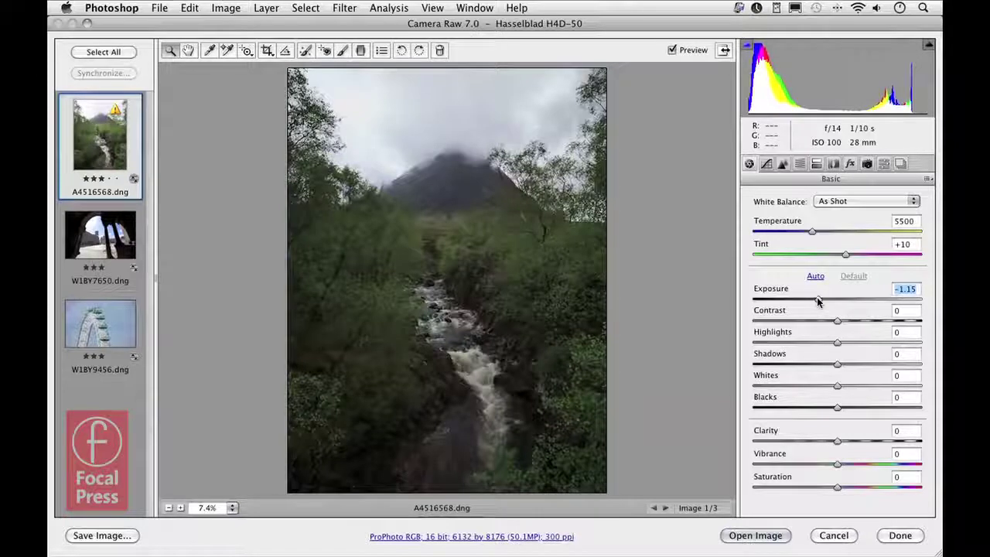
{"action": "left_click_drag", "start_coordinate": [818, 301], "coordinate": [831, 300]}
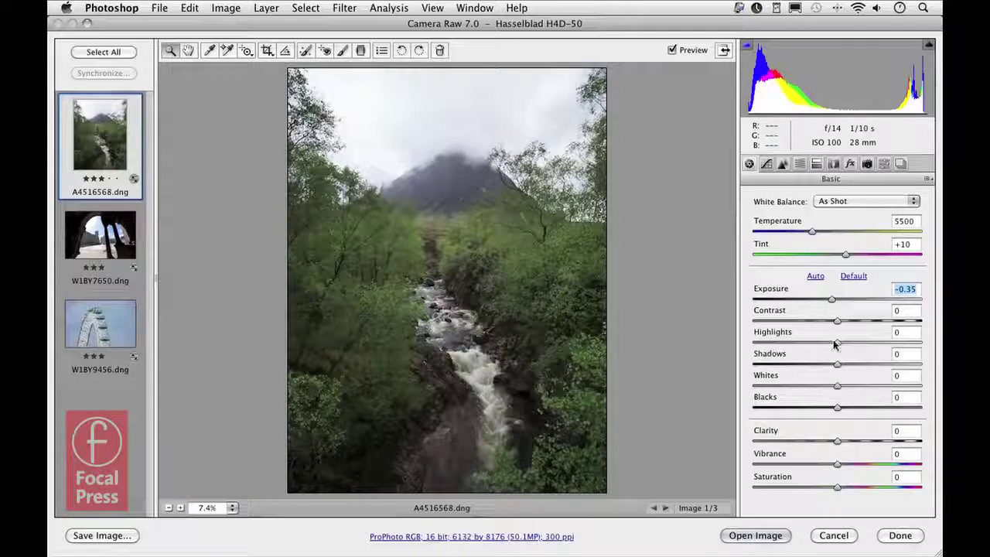
{"action": "left_click_drag", "start_coordinate": [834, 343], "coordinate": [770, 344]}
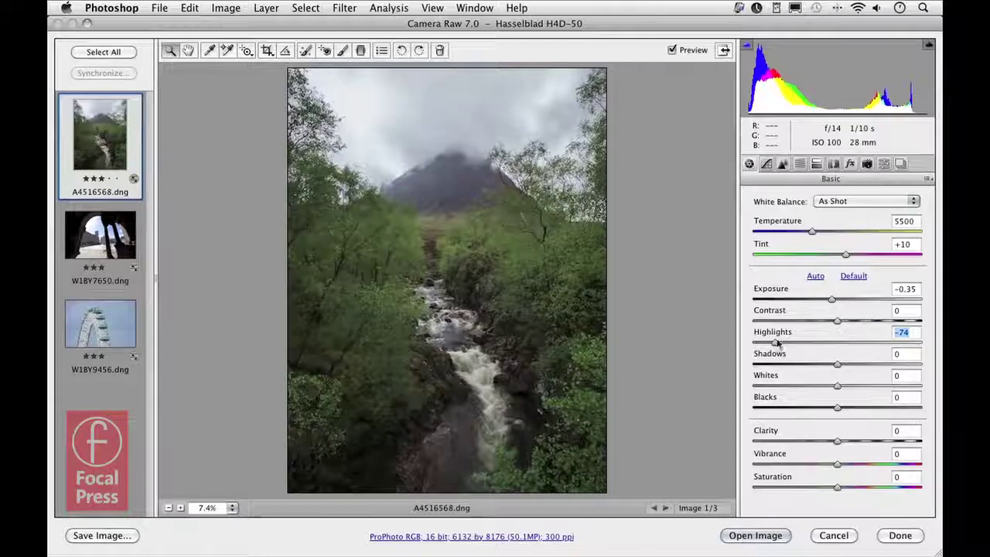
{"action": "left_click_drag", "start_coordinate": [846, 368], "coordinate": [920, 360]}
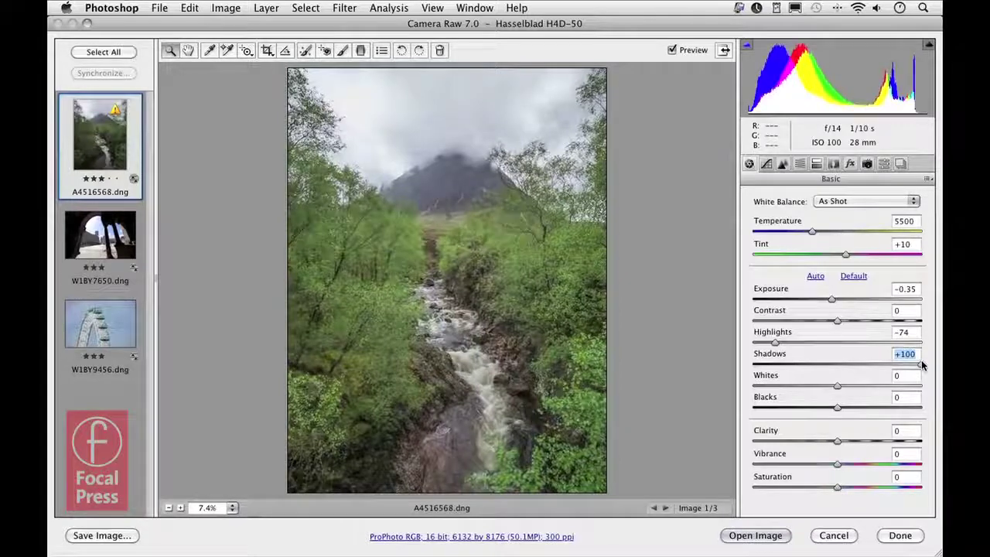
{"action": "left_click_drag", "start_coordinate": [918, 360], "coordinate": [914, 362]}
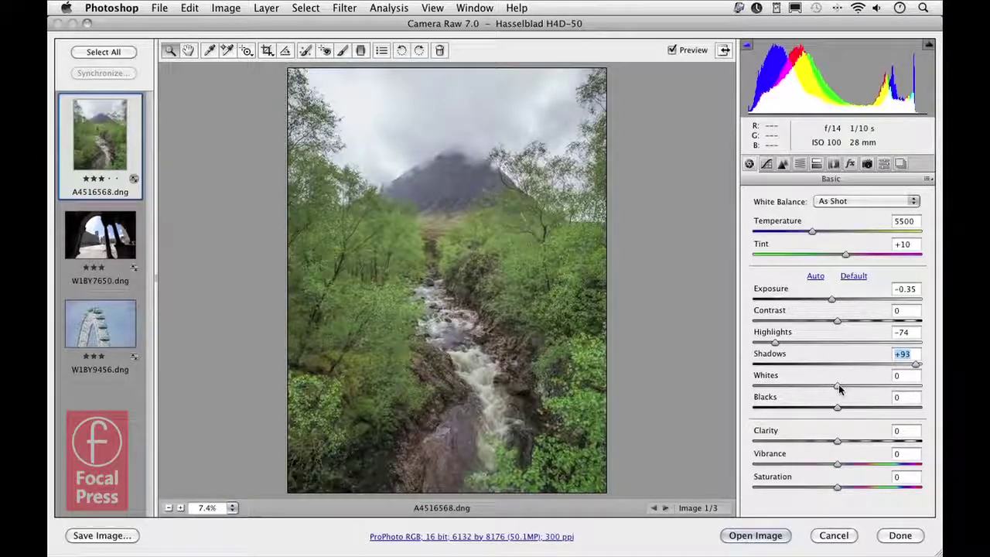
Step: Try raising the waterfall photo's Whites to +33, and reset Whites to the default value
{"action": "key", "text": "alt"}
{"action": "left_click_drag", "start_coordinate": [837, 388], "coordinate": [865, 387]}
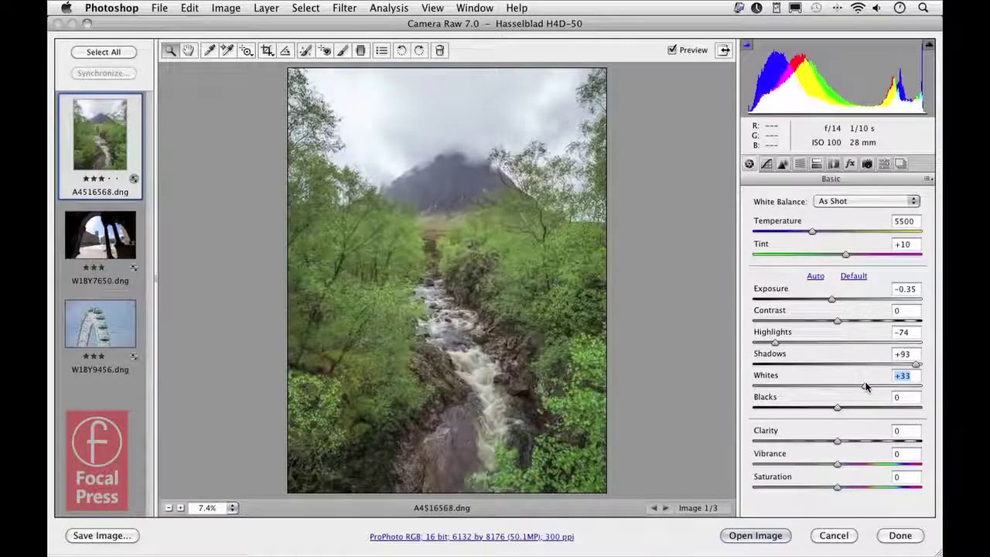
{"action": "double_click", "coordinate": [865, 387]}
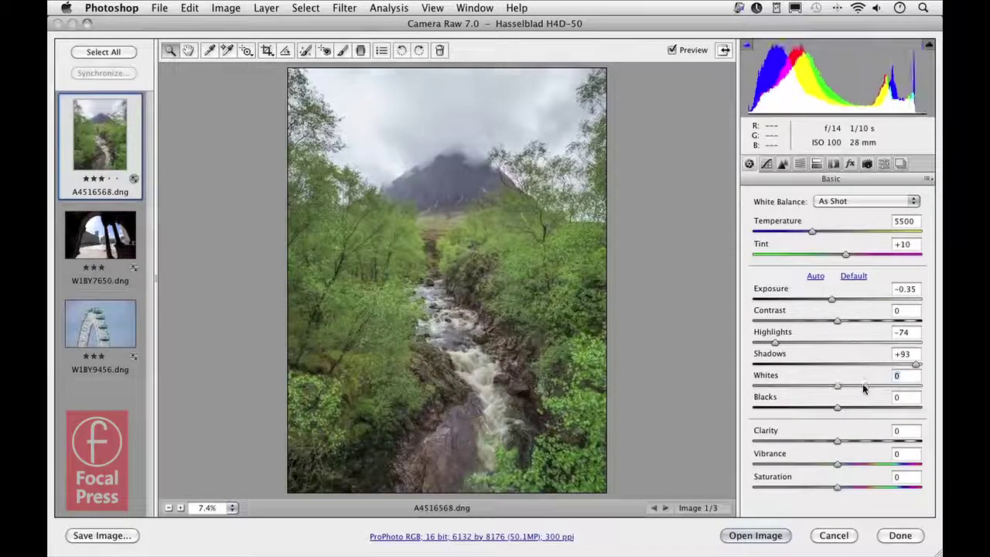
Step: Set the waterfall photo's Exposure to -0.15 and Whites to +24 while checking for highlight clipping
{"action": "left_click_drag", "start_coordinate": [832, 301], "coordinate": [834, 302]}
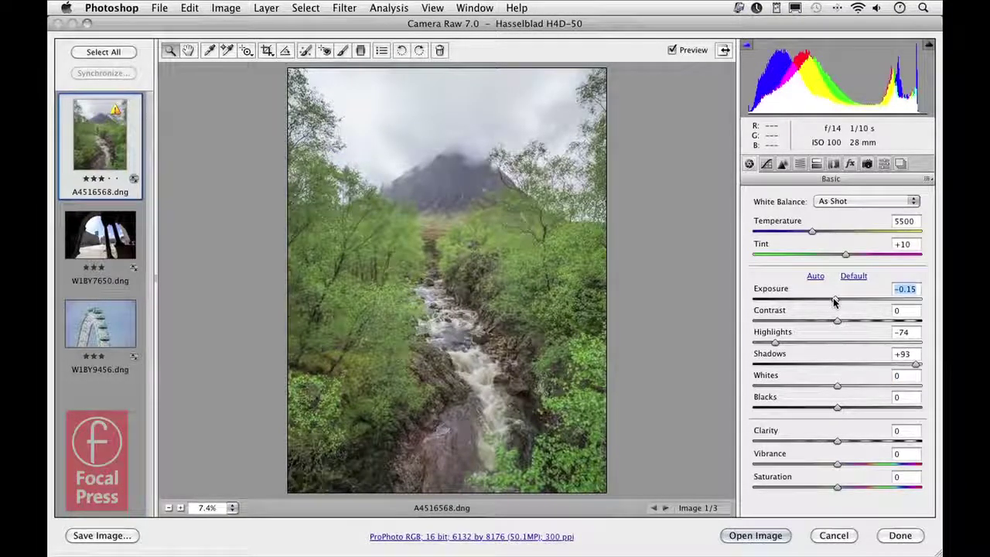
{"action": "key", "text": "alt"}
{"action": "left_click_drag", "start_coordinate": [836, 386], "coordinate": [856, 388]}
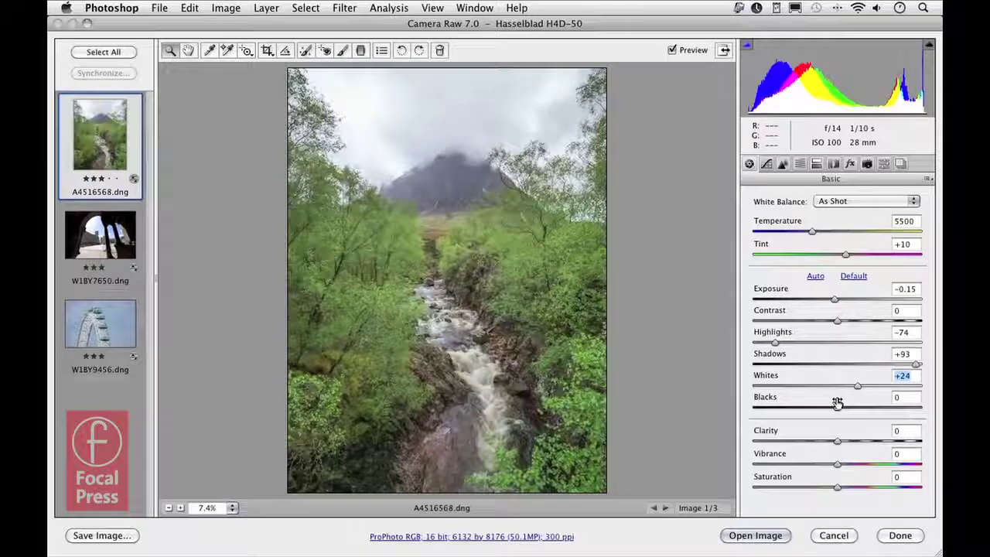
Step: Try slightly lower Blacks on the waterfall photo while checking shadow clipping, and reset Blacks to the default value
{"action": "key", "text": "alt"}
{"action": "left_click_drag", "start_coordinate": [838, 410], "coordinate": [834, 410]}
{"action": "double_click", "coordinate": [834, 410]}
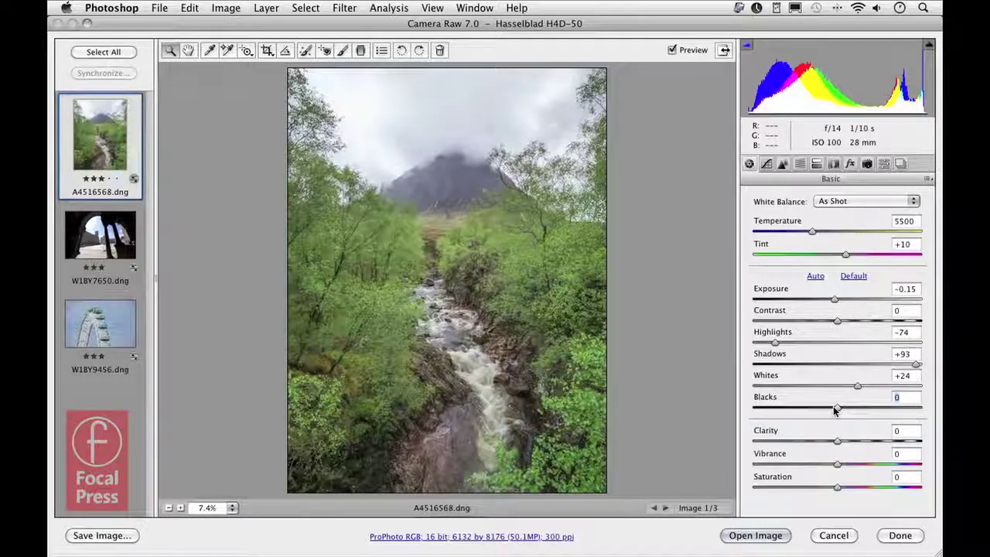
Step: Update the archway photo W1BY7650.dng to the 2012 process version and set its Exposure to -0.50
{"action": "left_click", "coordinate": [119, 239]}
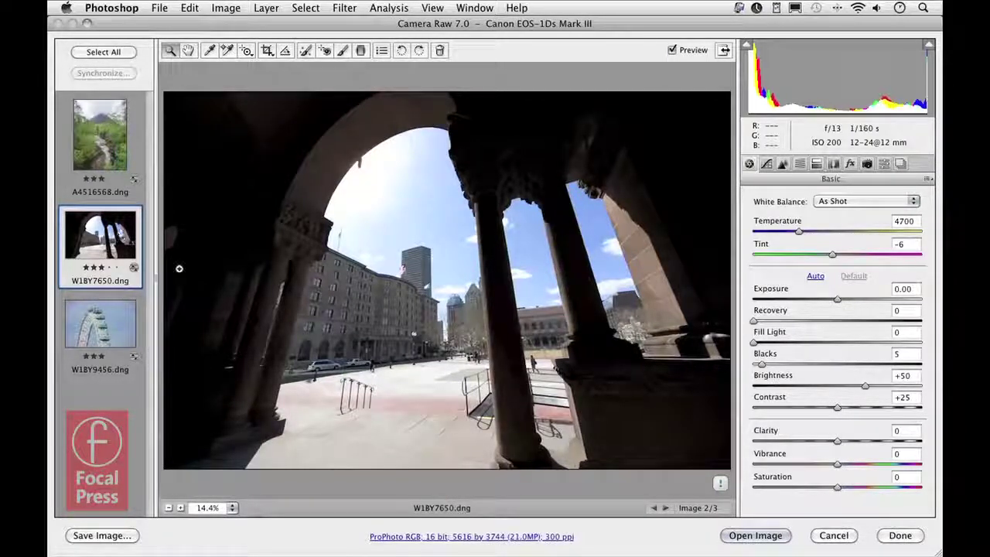
{"action": "left_click", "coordinate": [720, 484]}
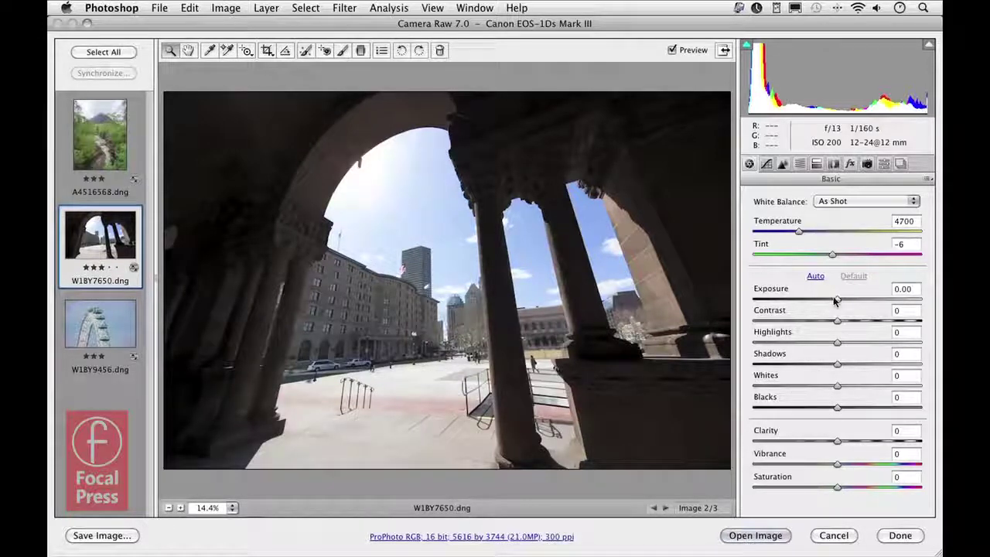
{"action": "left_click_drag", "start_coordinate": [837, 302], "coordinate": [827, 305]}
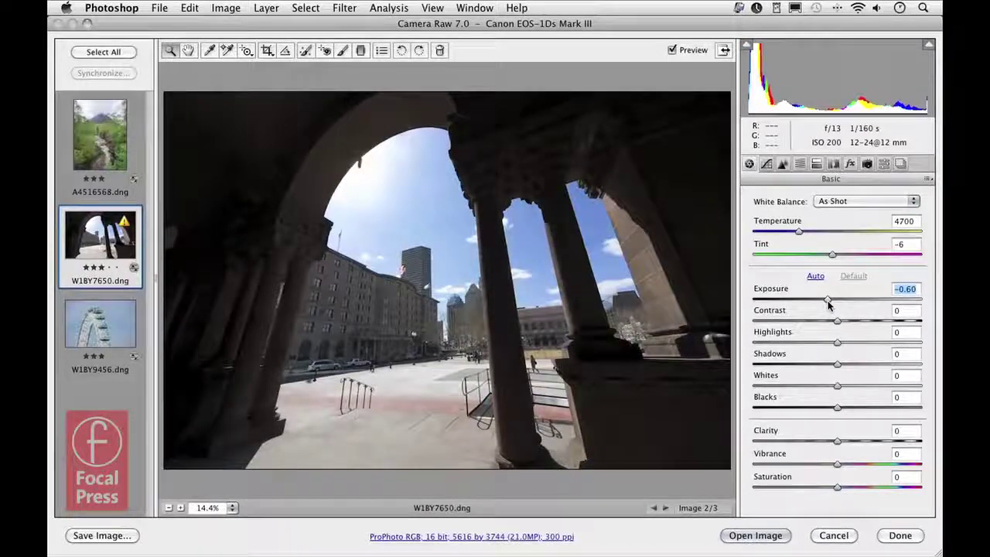
{"action": "left_click_drag", "start_coordinate": [827, 305], "coordinate": [829, 305]}
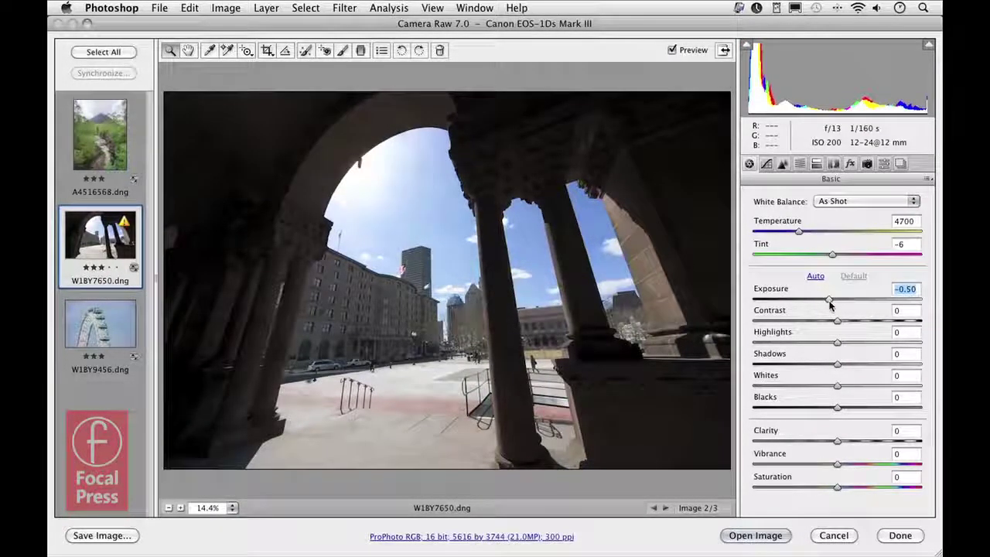
Step: Set the archway photo's Highlights to -100, Shadows to +100 and Exposure to +0.25
{"action": "left_click", "coordinate": [836, 343]}
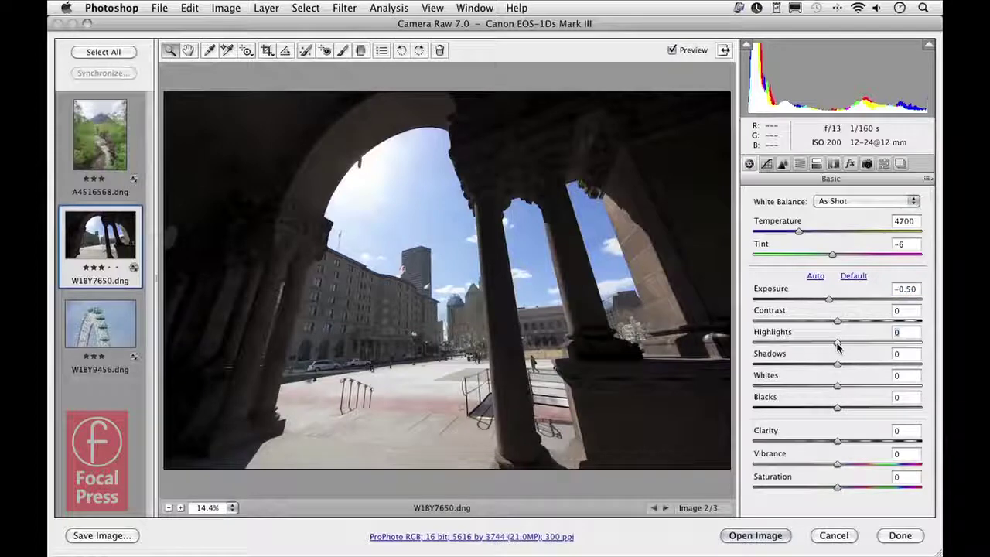
{"action": "left_click_drag", "start_coordinate": [837, 344], "coordinate": [749, 345]}
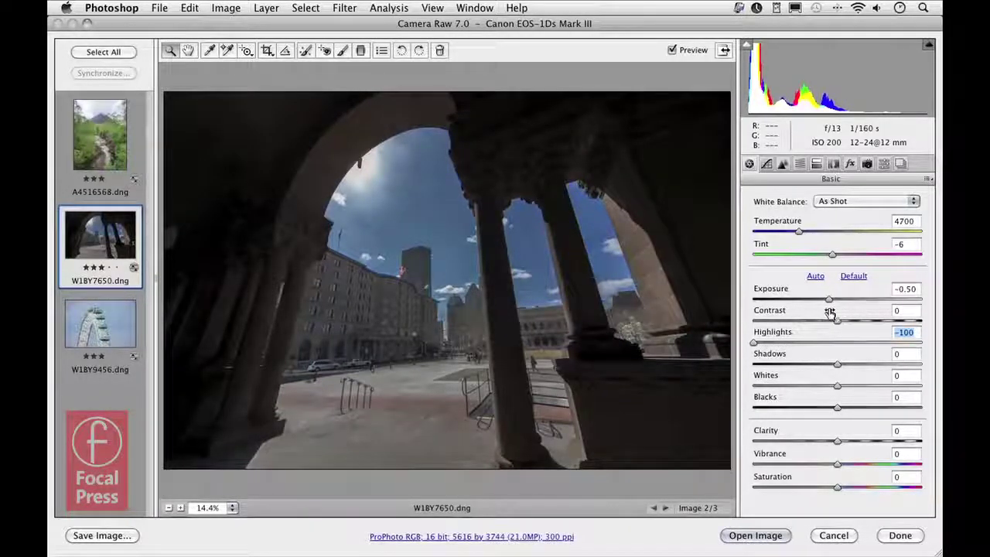
{"action": "left_click_drag", "start_coordinate": [829, 300], "coordinate": [833, 301]}
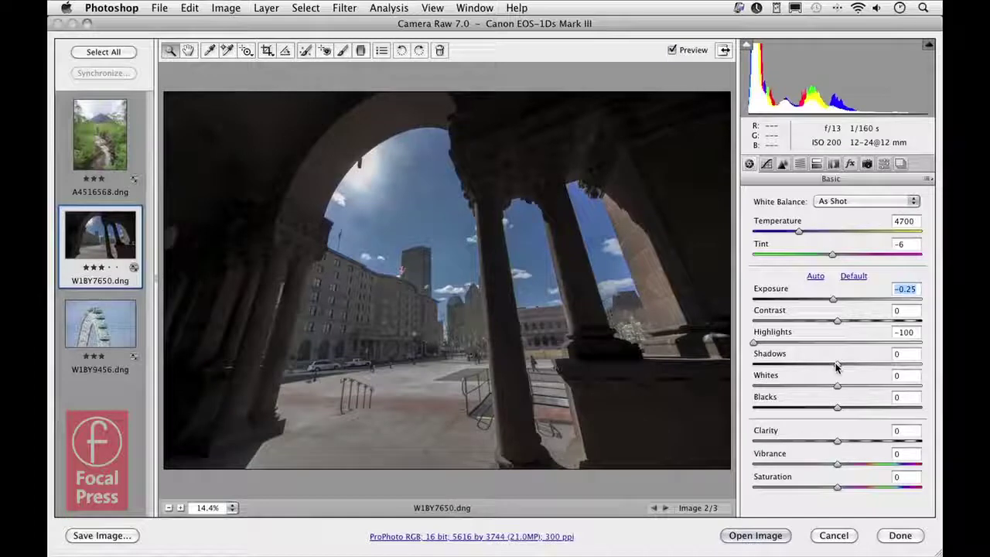
{"action": "left_click_drag", "start_coordinate": [836, 366], "coordinate": [928, 360]}
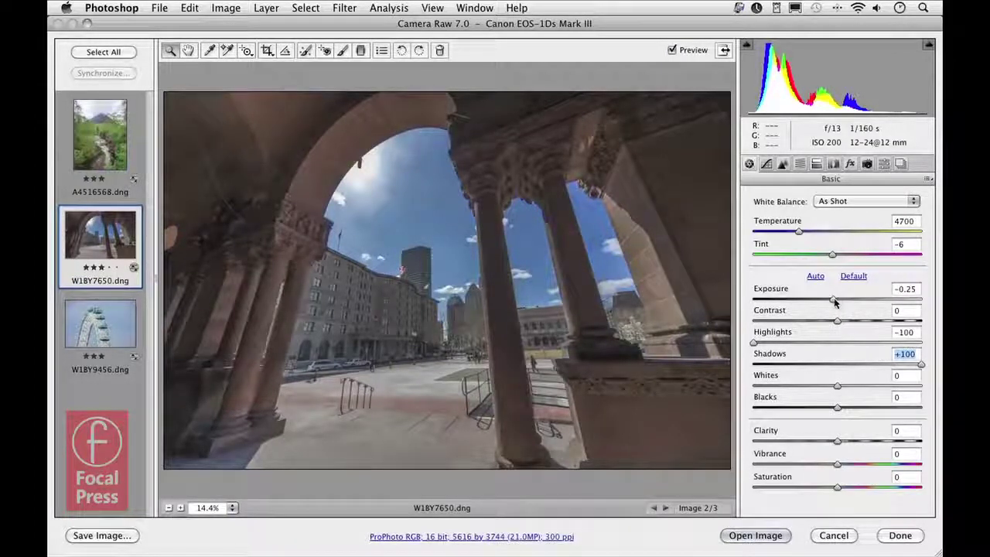
{"action": "left_click_drag", "start_coordinate": [833, 301], "coordinate": [841, 301]}
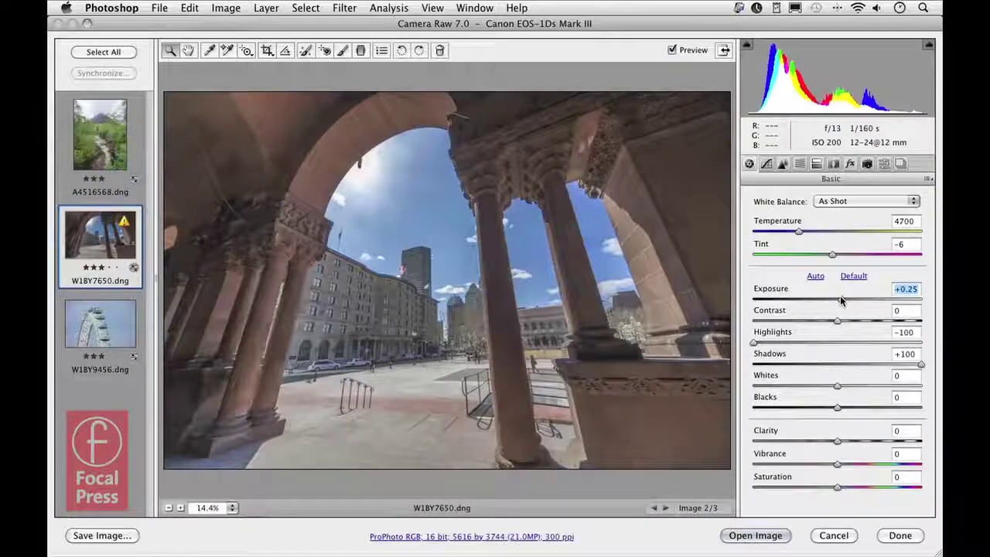
Step: Set the archway photo's Contrast to +44, Whites to +13 and Blacks to -19 while checking for clipping
{"action": "left_click_drag", "start_coordinate": [838, 320], "coordinate": [873, 316]}
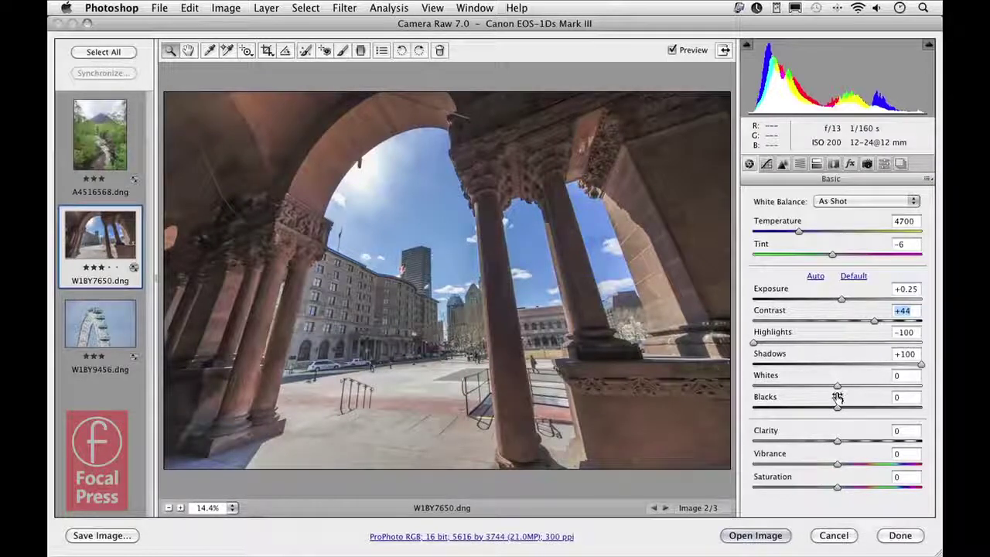
{"action": "key", "text": "alt"}
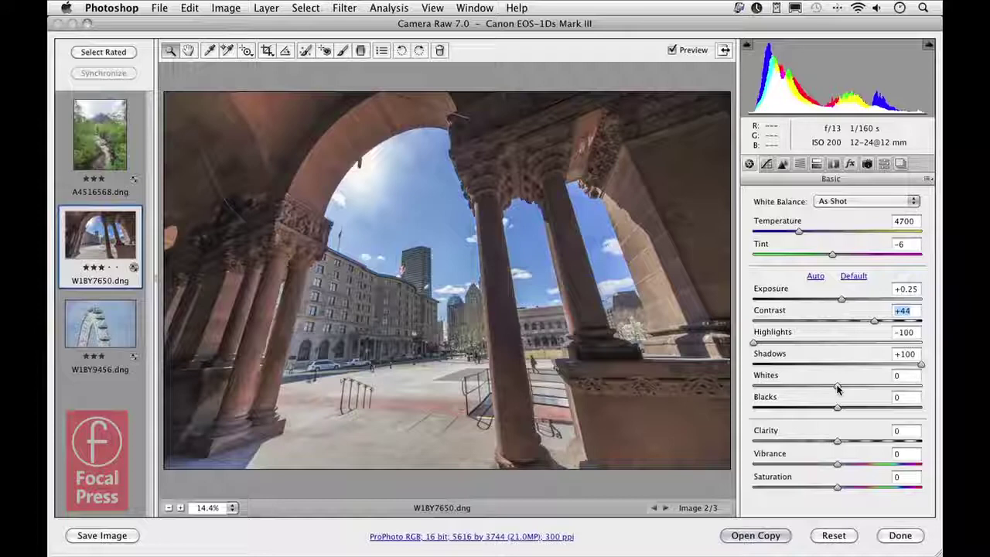
{"action": "left_click_drag", "start_coordinate": [836, 388], "coordinate": [822, 412]}
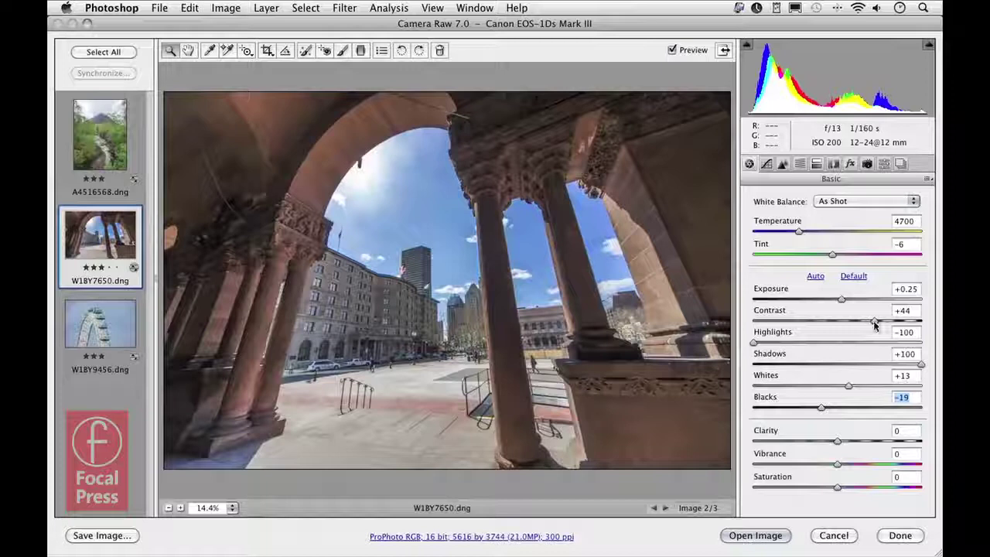
Step: Set the archway photo's Contrast to +20 and Exposure to +0.40, and compare the image before and after the adjustments
{"action": "left_click_drag", "start_coordinate": [874, 322], "coordinate": [853, 324]}
{"action": "left_click", "coordinate": [842, 300]}
{"action": "key", "text": "Up"}
{"action": "key", "text": "Up"}
{"action": "key", "text": "Up"}
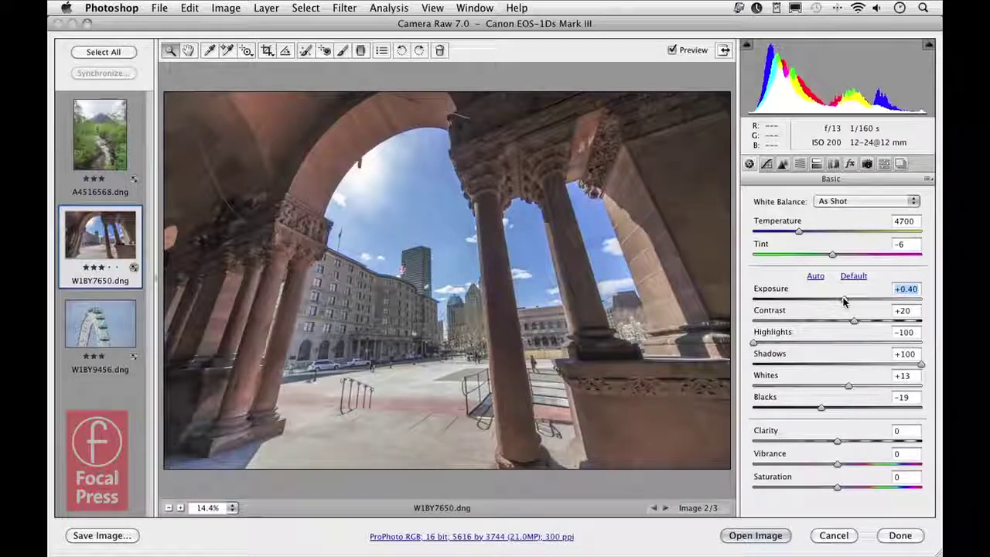
{"action": "left_click", "coordinate": [673, 51]}
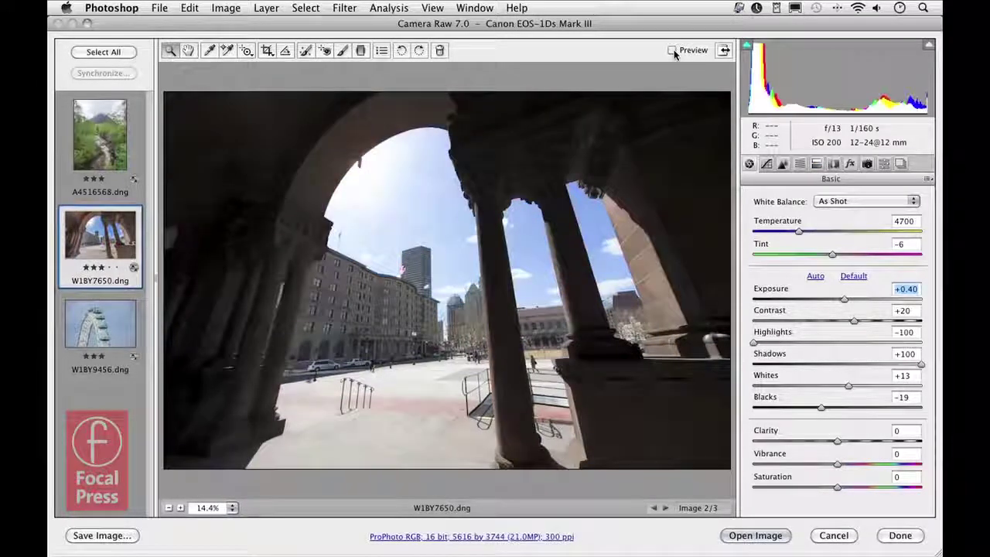
{"action": "left_click", "coordinate": [673, 51]}
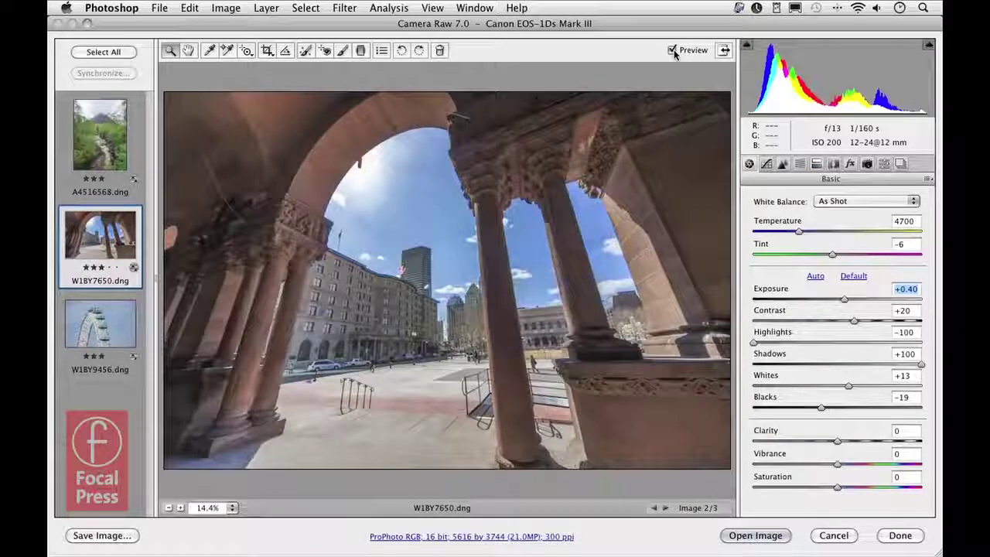
{"action": "left_click", "coordinate": [672, 51]}
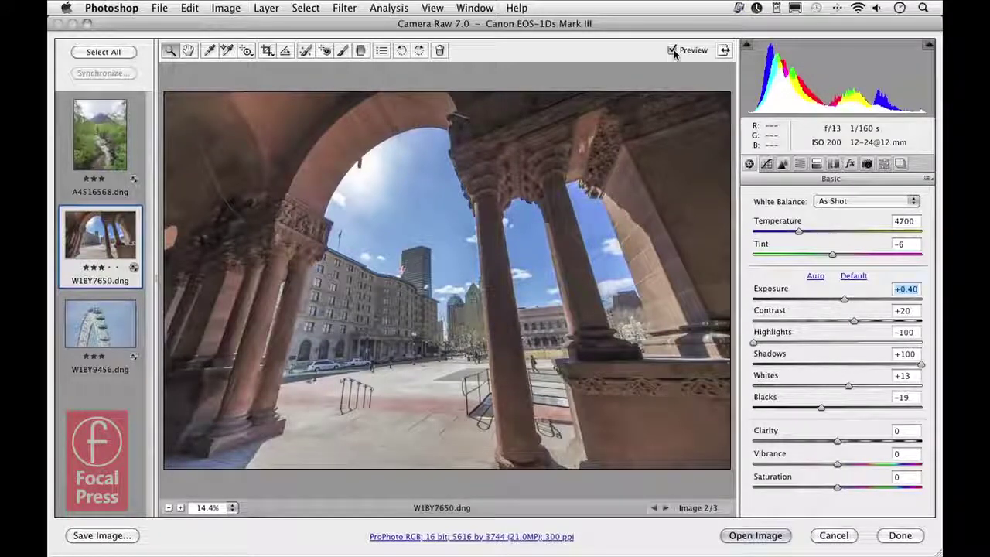
{"action": "left_click", "coordinate": [672, 51]}
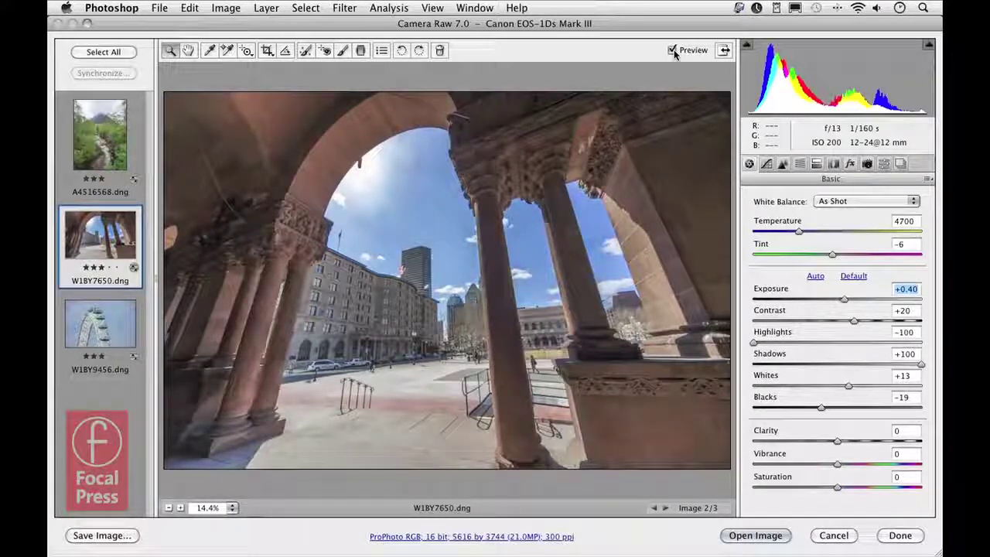